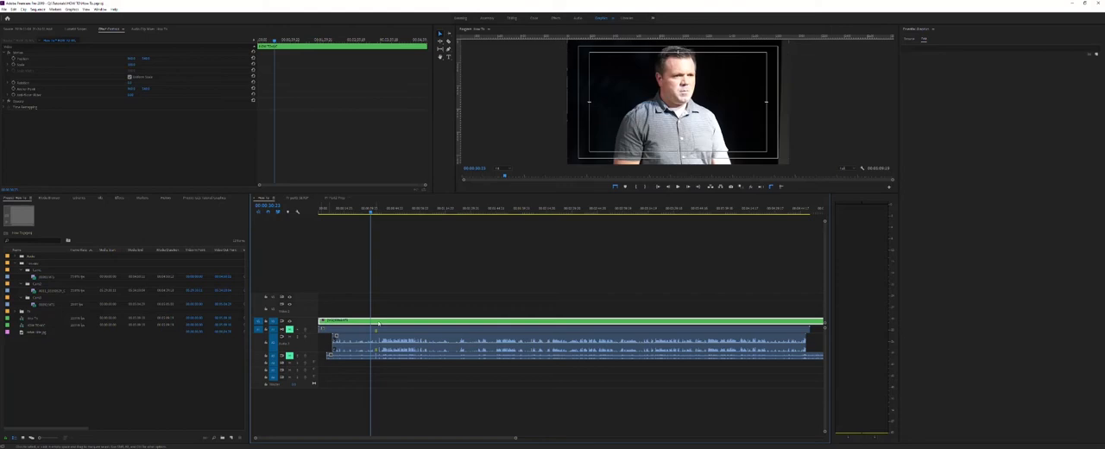
Enable multi-camera for the green clip on the timeline and show the multi-camera view in the program monitor.
right_click(378, 321)
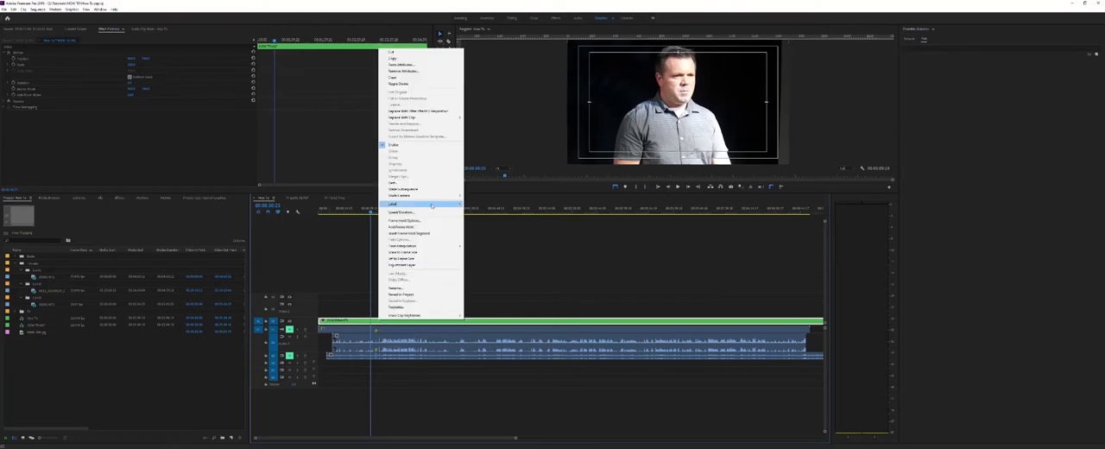
mouse_move(434, 199)
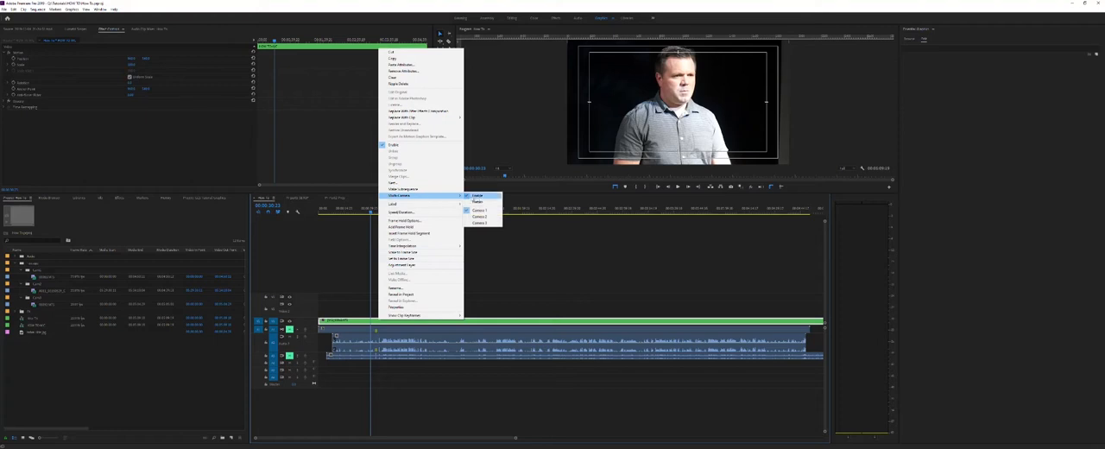
left_click(477, 196)
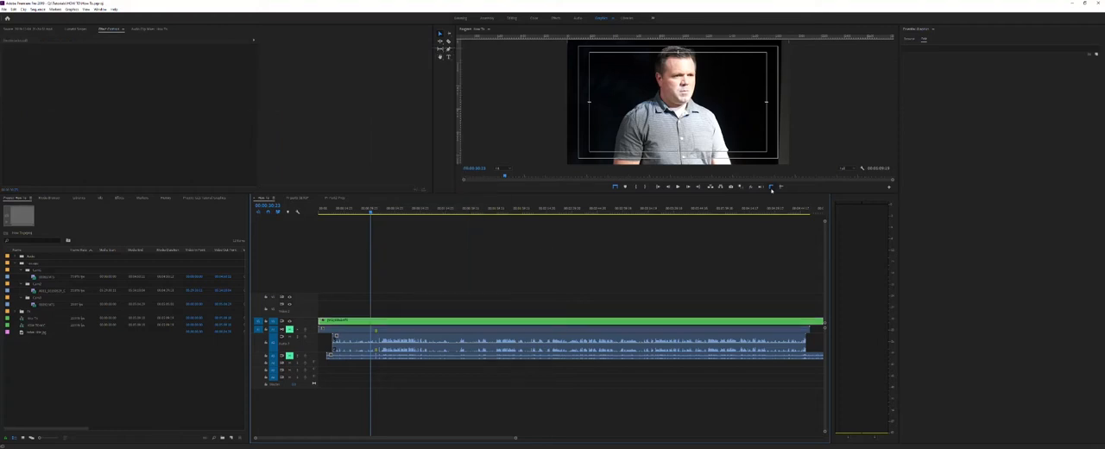
left_click(741, 148)
key("shift+0")
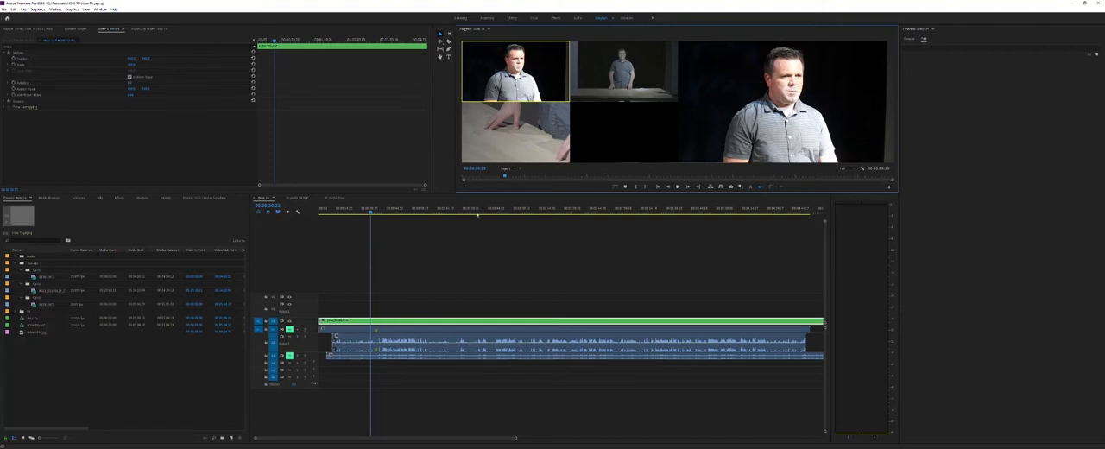
left_click(401, 251)
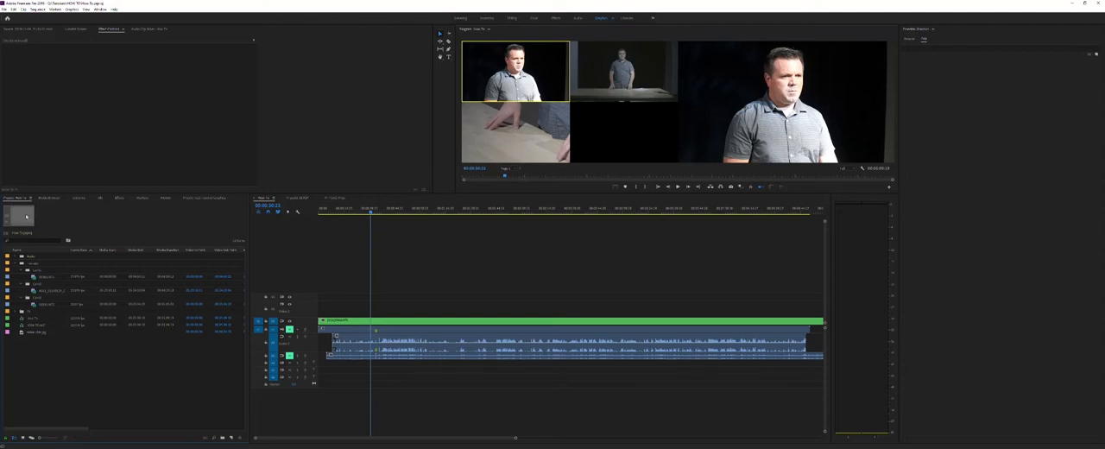
Select the three camera clips in the project bins and start creating a multi-camera source sequence from them.
left_click(38, 276)
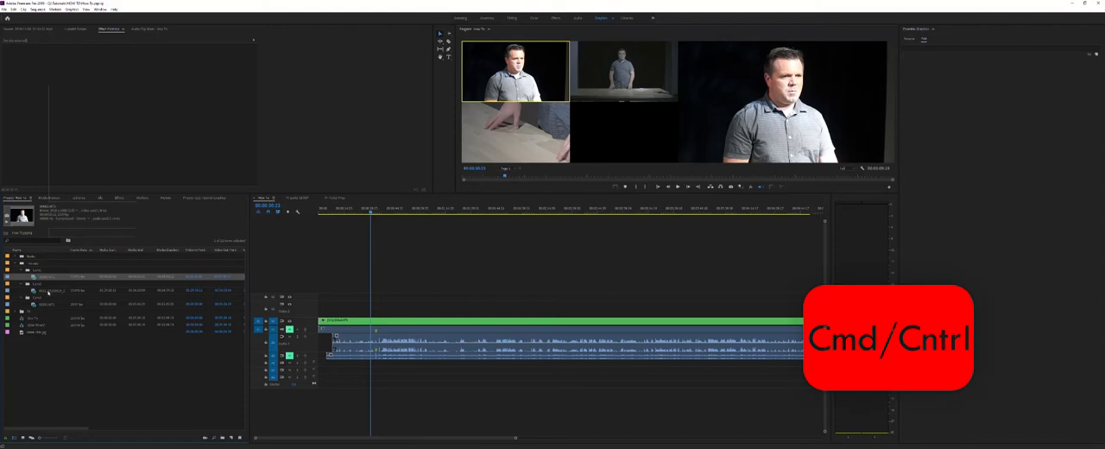
left_click(47, 291, "ctrl")
left_click(45, 305, "ctrl")
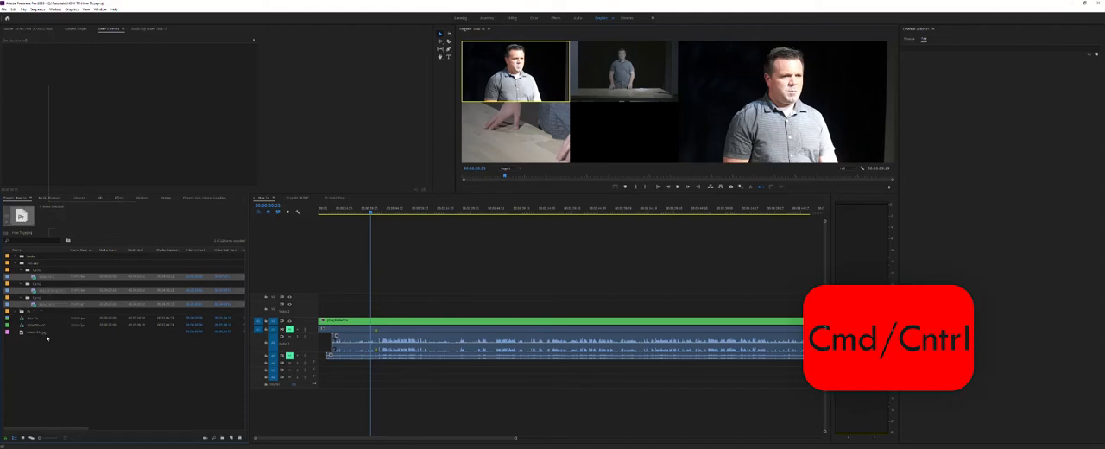
right_click(53, 283)
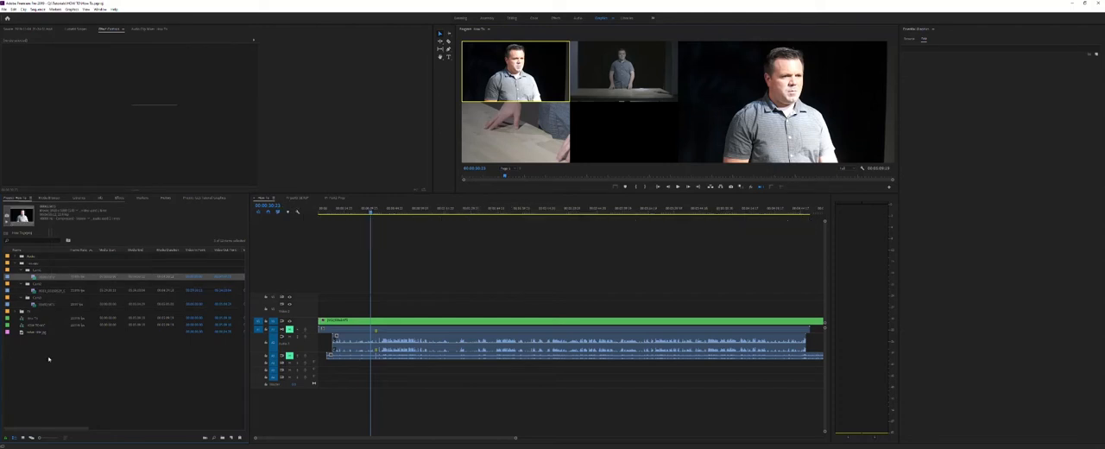
left_click(41, 298)
left_click(46, 276)
left_click(47, 291, "ctrl")
left_click(49, 304, "ctrl")
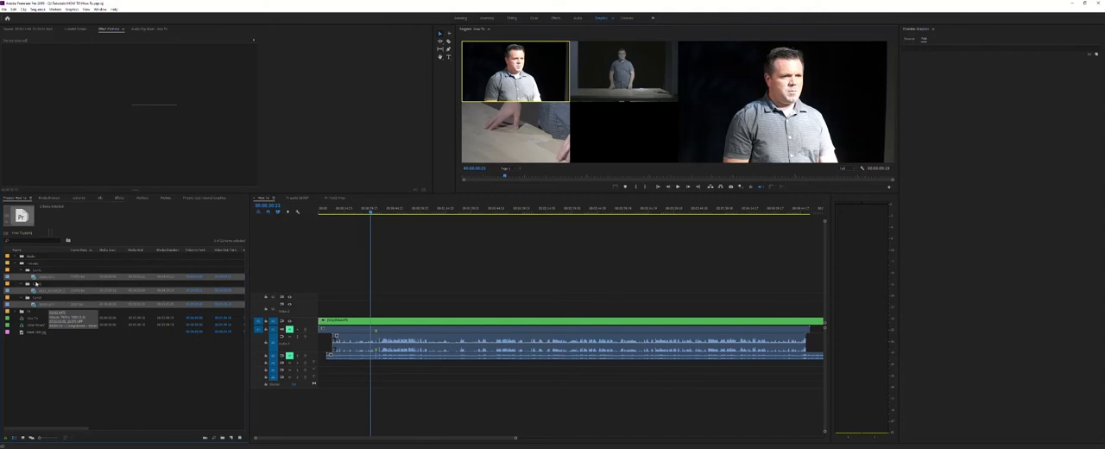
right_click(48, 278)
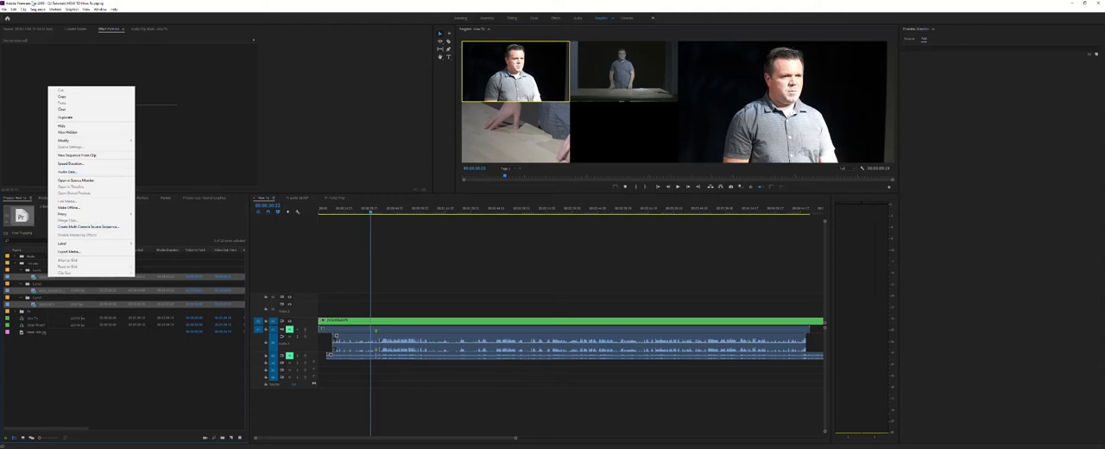
left_click(23, 9)
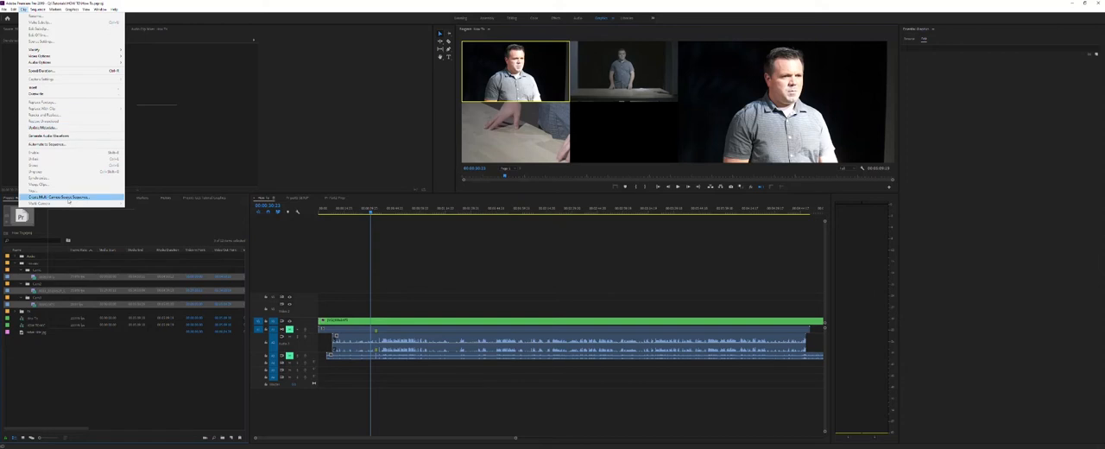
left_click(67, 198)
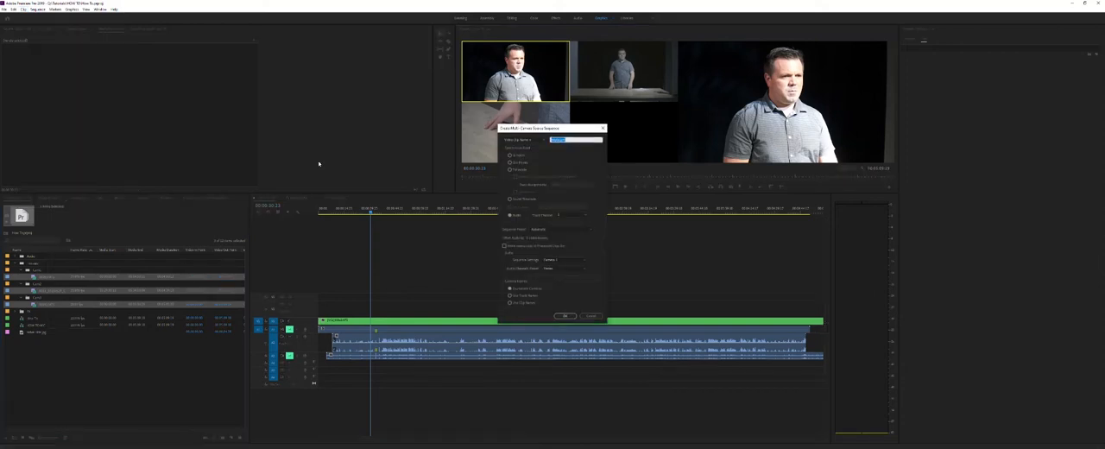
Base the multi-camera sequence name on the video clip name and set the synchronization method to Audio.
left_click_drag(531, 134, 328, 74)
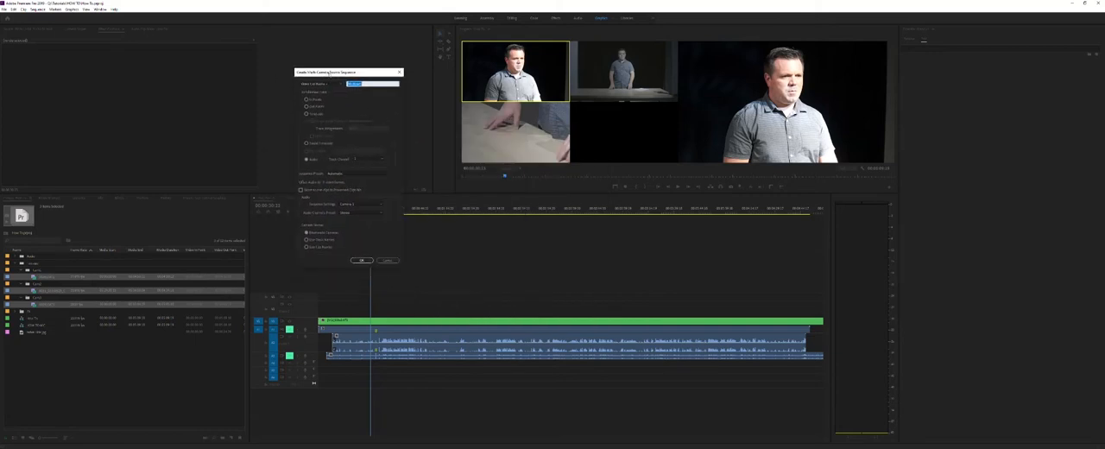
left_click(318, 84)
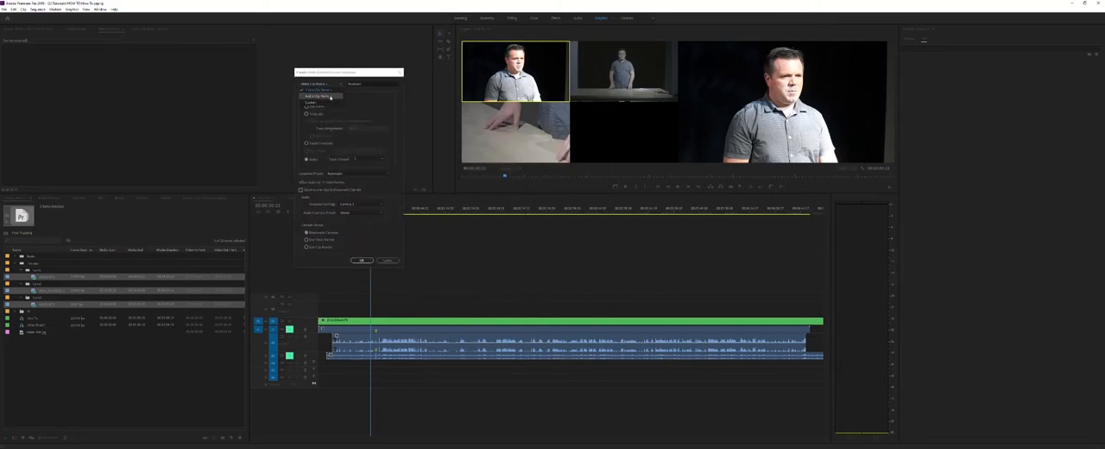
left_click(328, 91)
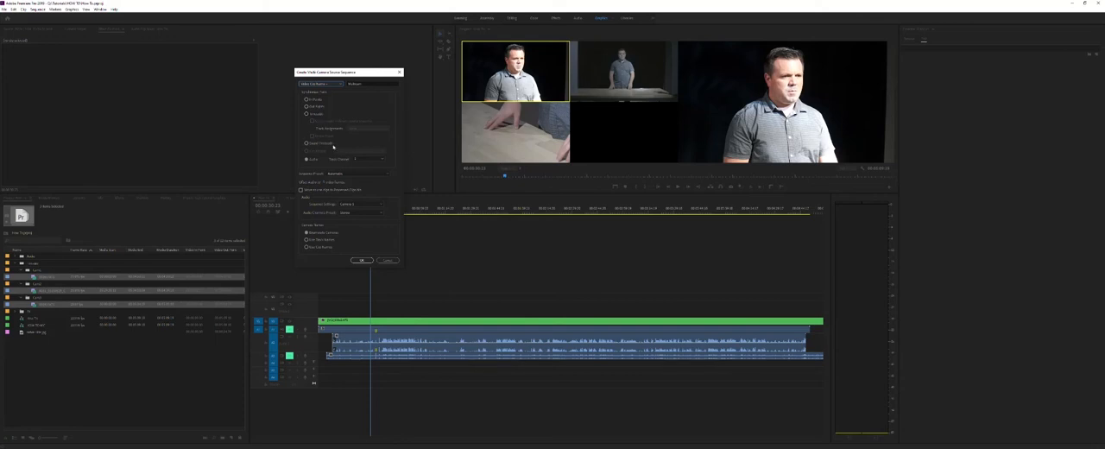
left_click(306, 159)
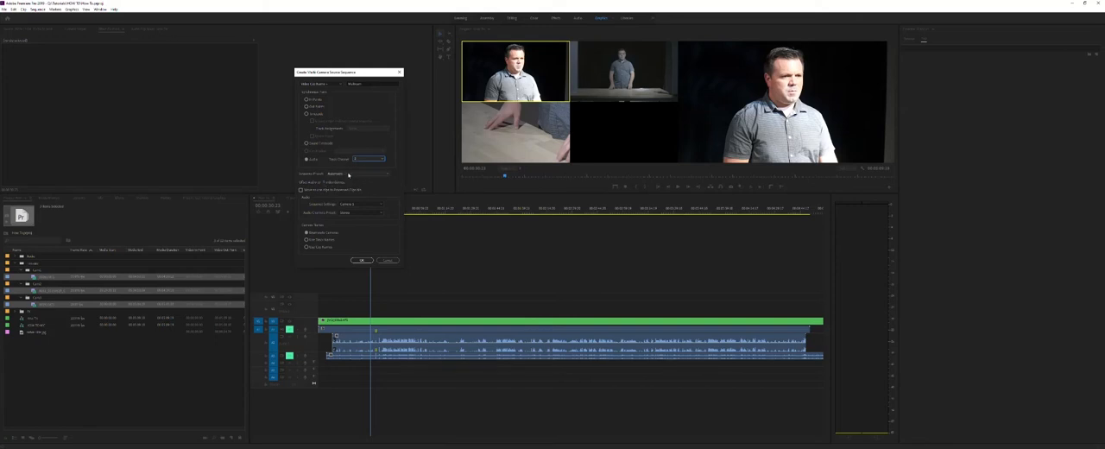
Choose an AVCHD 1080p square pixel sequence preset and create the multi-camera source sequence.
left_click(349, 175)
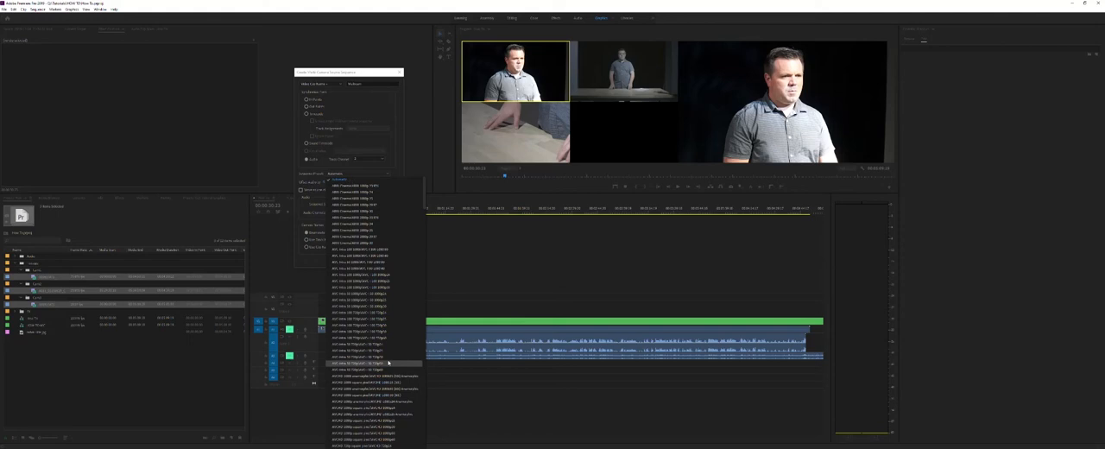
scroll(386, 345, "down", 4)
scroll(389, 259, "up", 4)
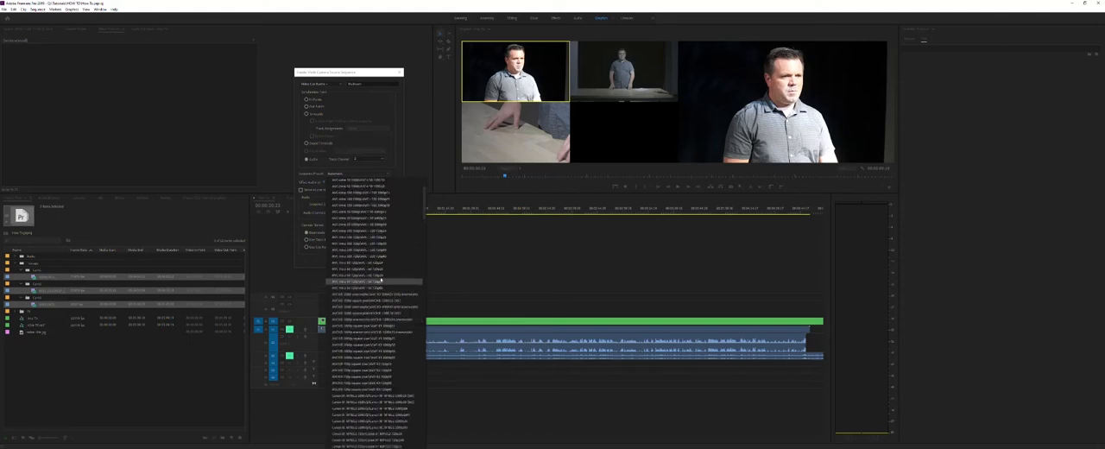
left_click(394, 325)
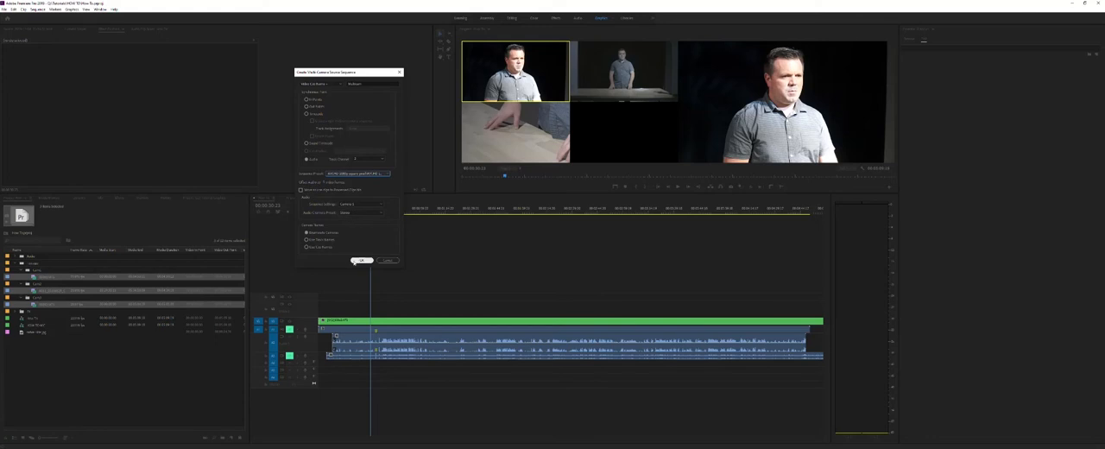
left_click(356, 261)
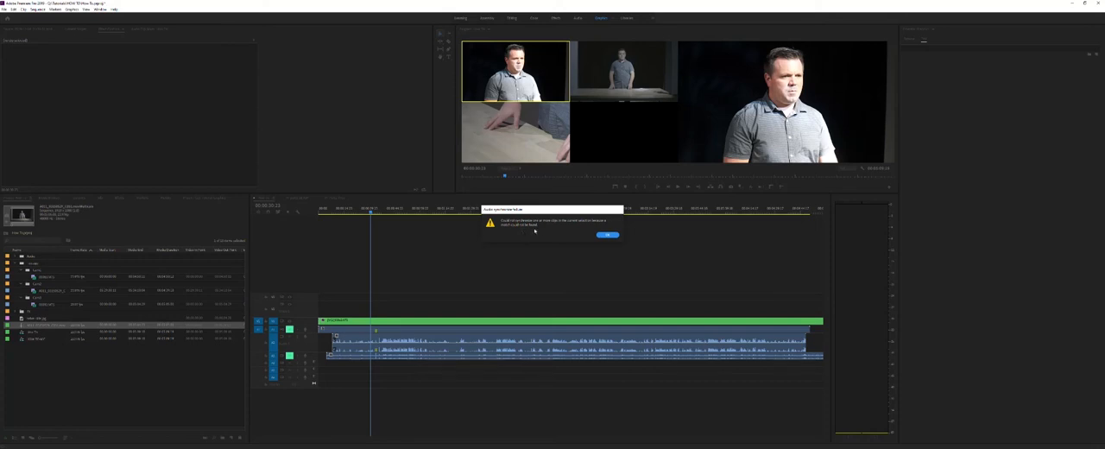
left_click(606, 234)
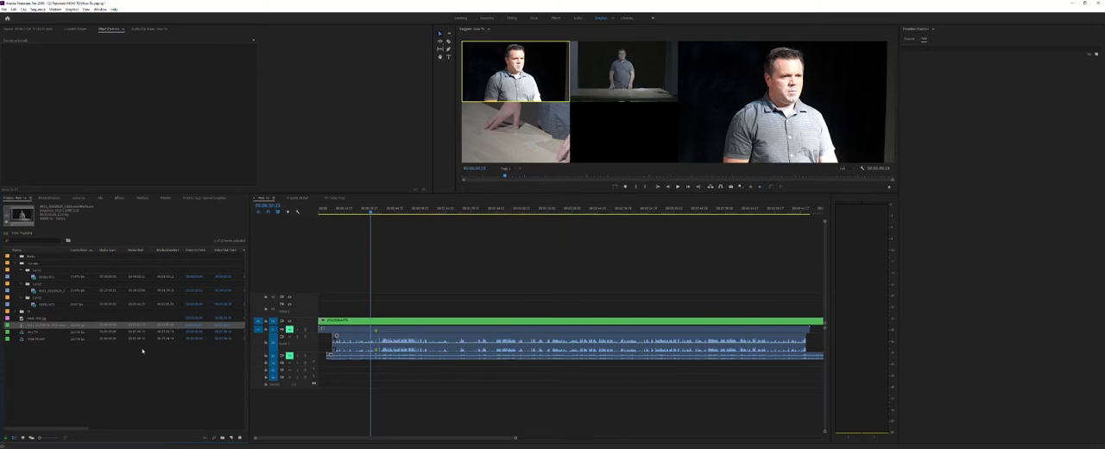
Collapse the expanded video bin and open the new multicam sequence in the source monitor to check its camera angles.
left_click(91, 367)
left_click(26, 324)
left_click(13, 263)
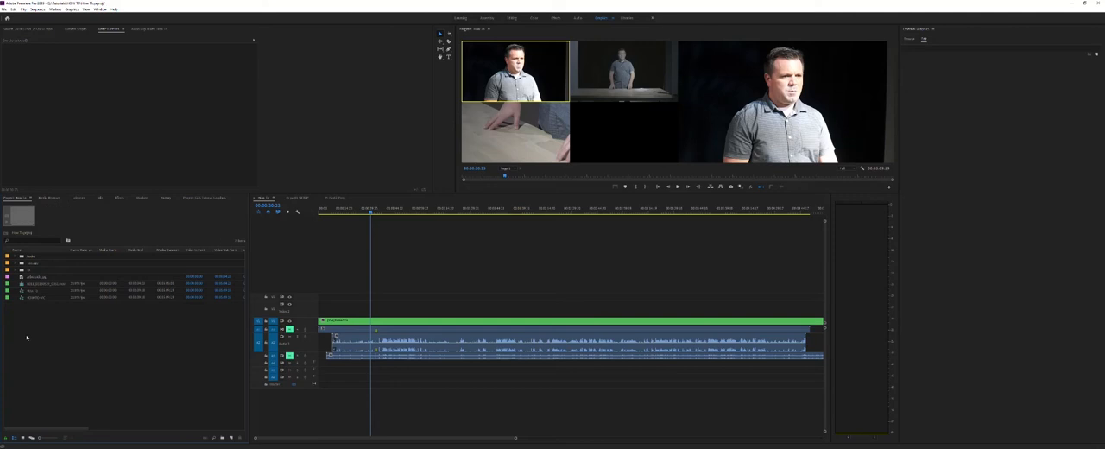
left_click(32, 284)
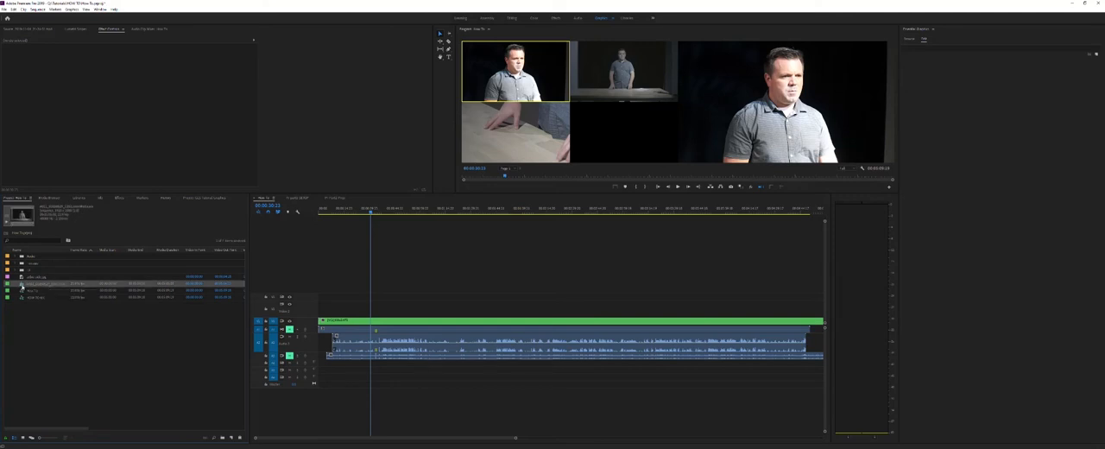
double_click(22, 285)
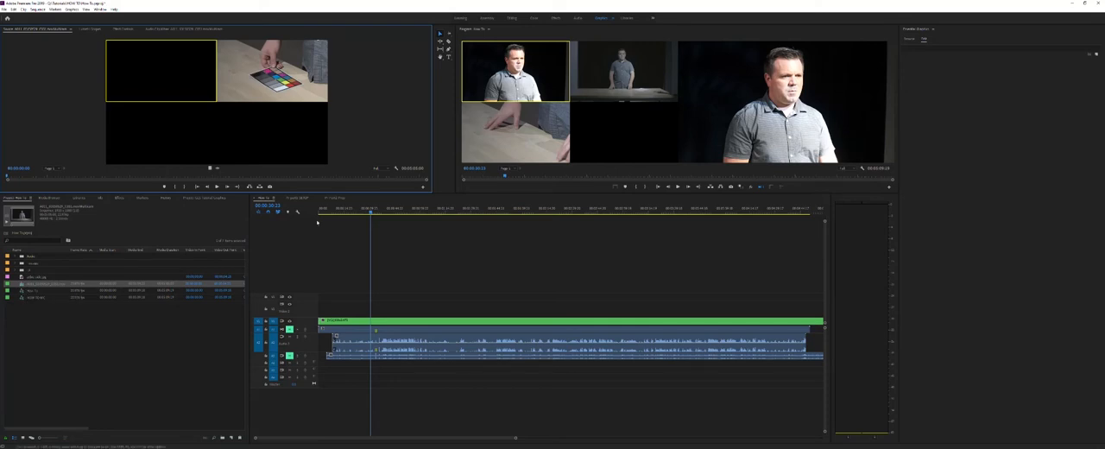
Close the How To sequence in the timeline.
left_click(35, 339)
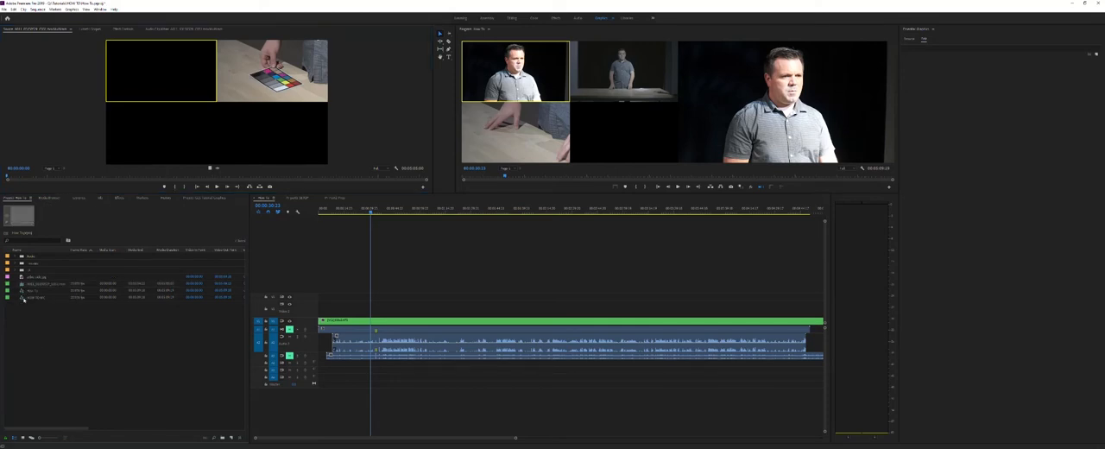
left_click(24, 298)
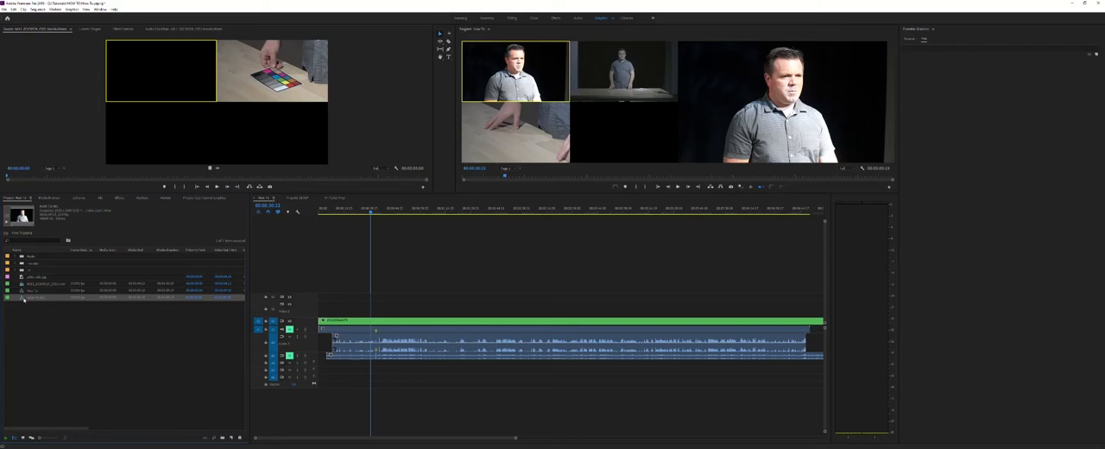
left_click(254, 199)
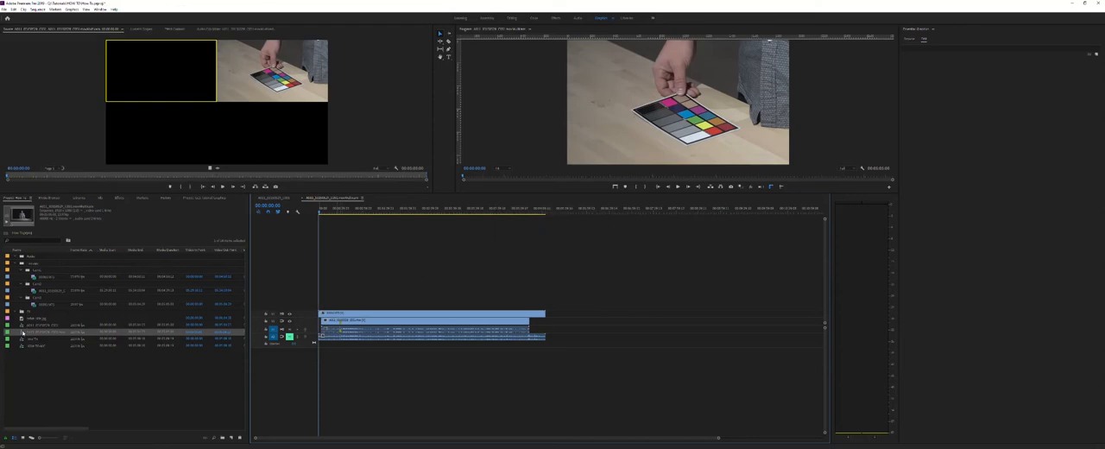
right_click(23, 332)
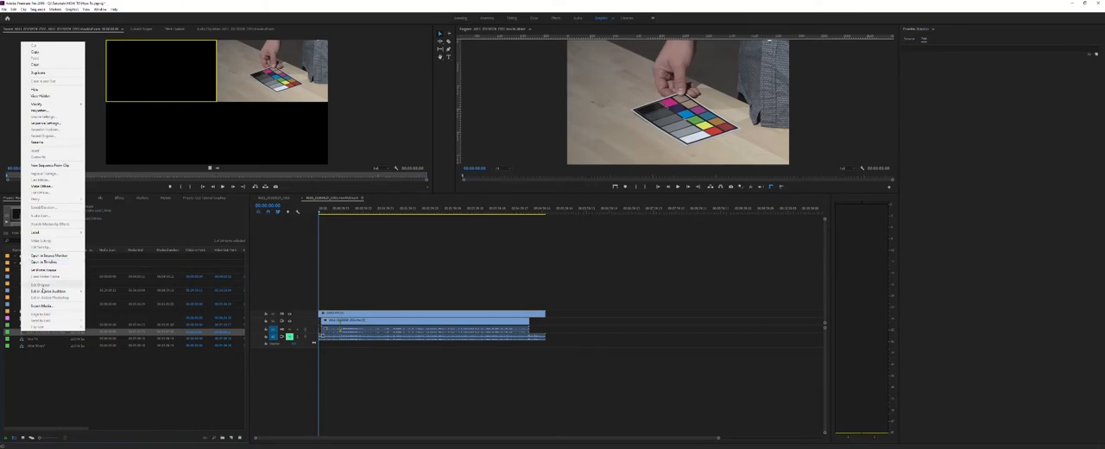
left_click(344, 230)
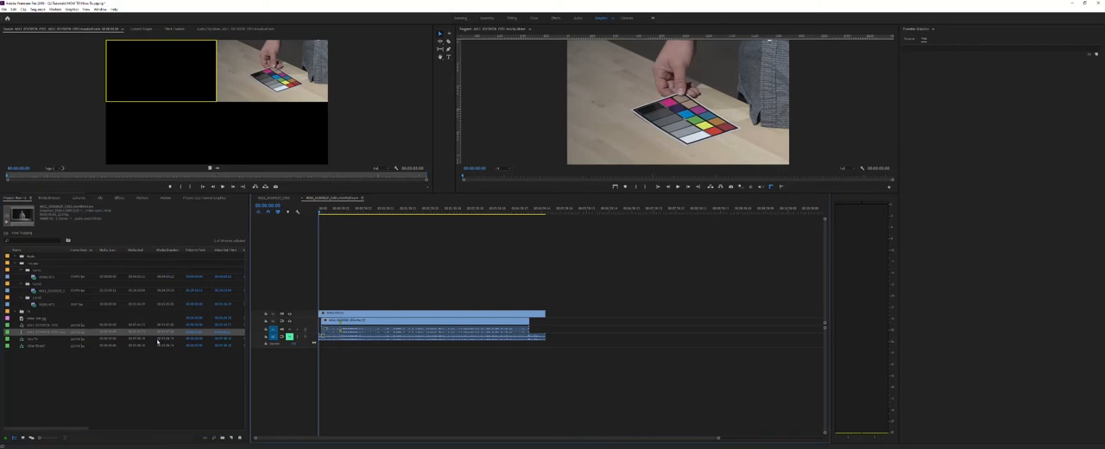
left_click(60, 374)
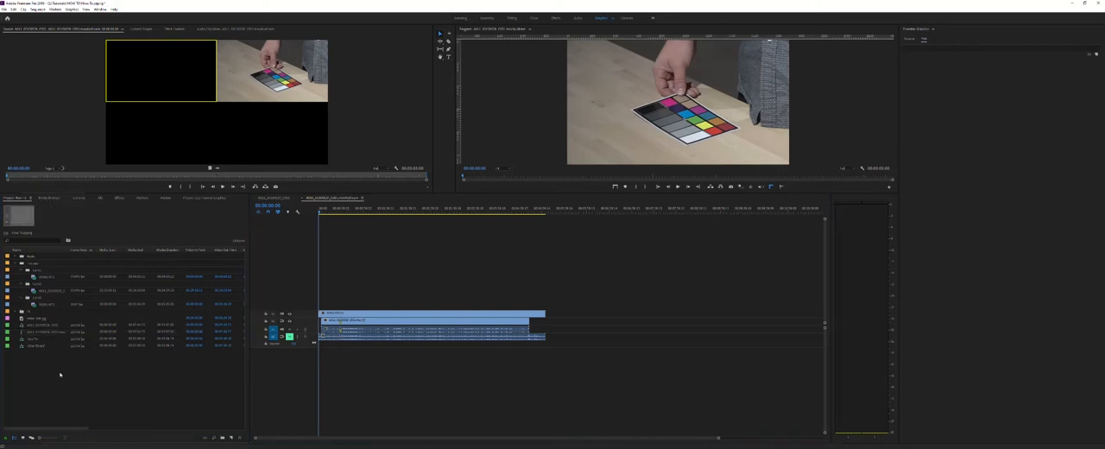
left_click(41, 325)
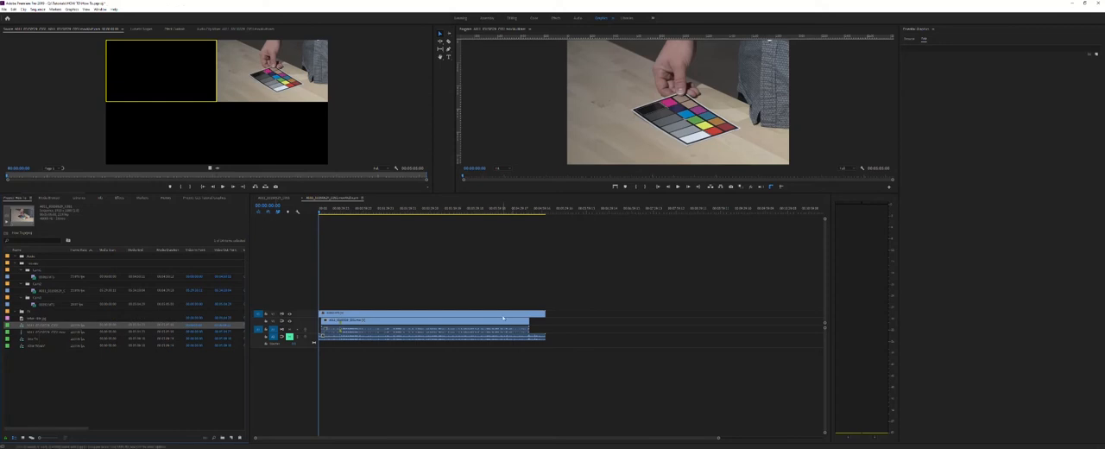
left_click(386, 307)
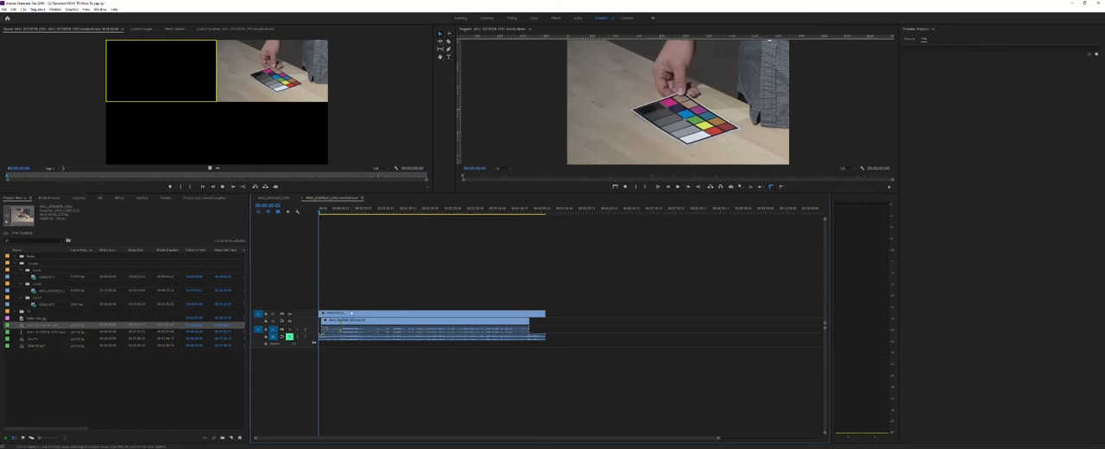
right_click(351, 312)
left_click(304, 314)
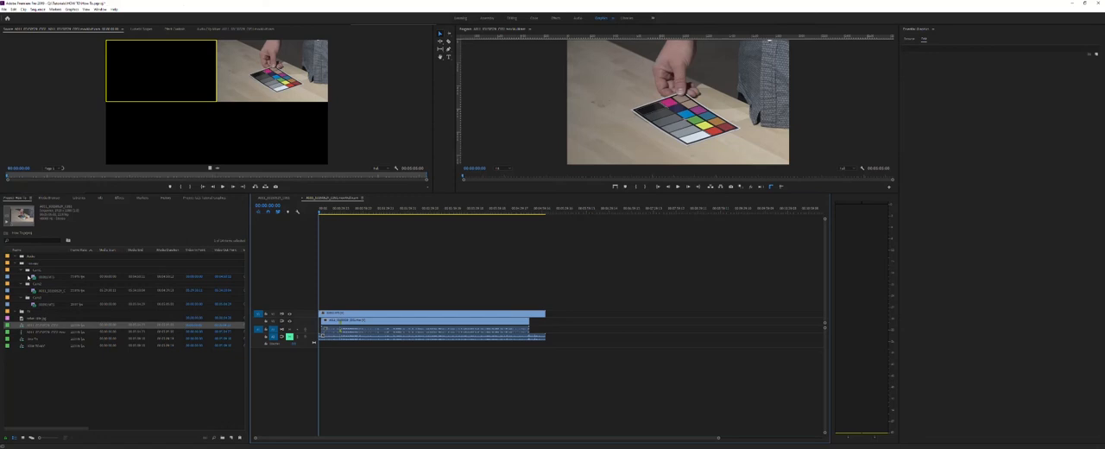
Add the first camera's clip after the existing clips on a new video track, and move its audio to a separate track.
left_click(30, 277)
left_click_drag(31, 278, 551, 244)
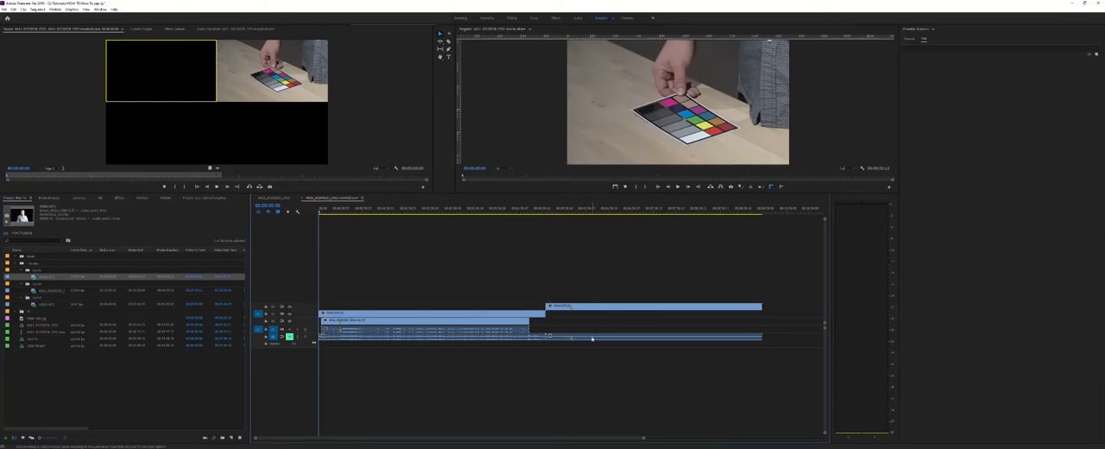
left_click_drag(592, 338, 604, 398)
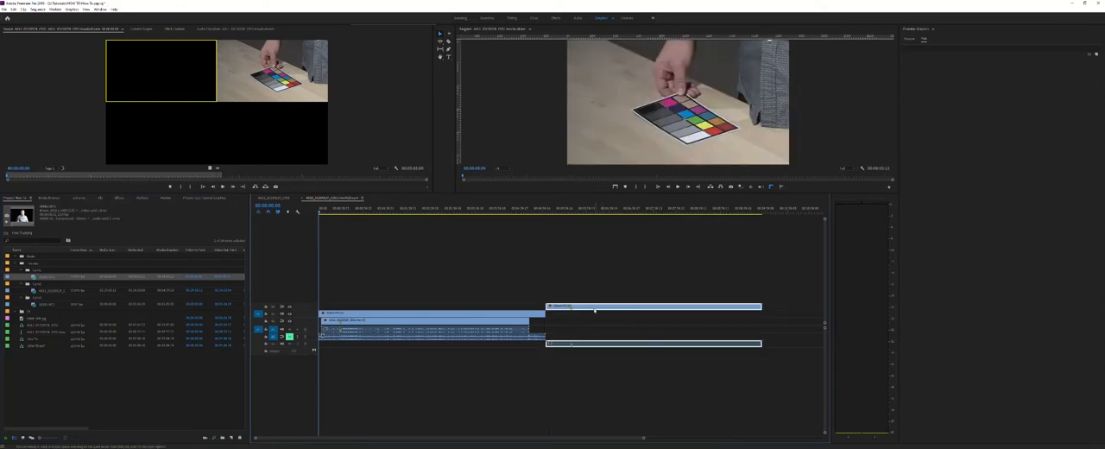
Move the added camera clip to the sequence start and shift the other two camera clips slightly later to line up their sync markers.
left_click_drag(594, 310, 356, 307)
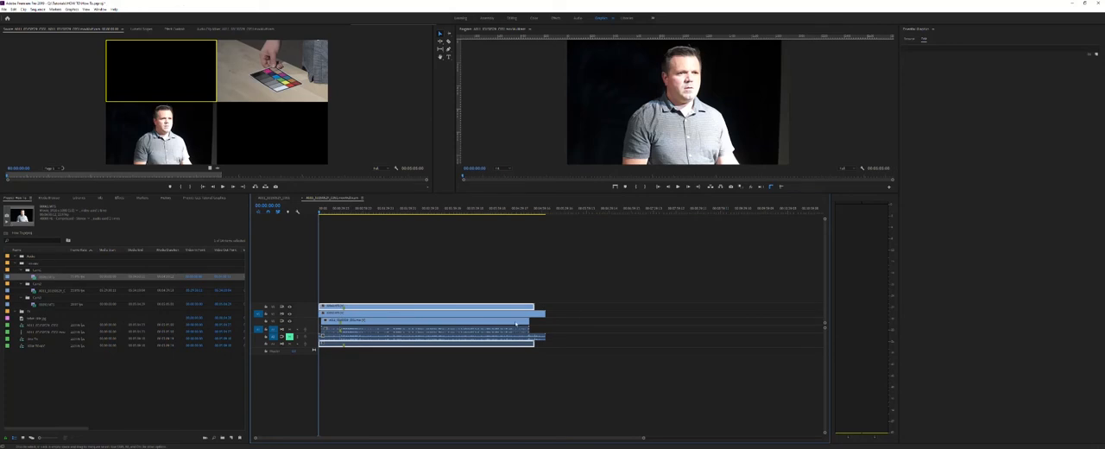
left_click_drag(577, 316, 466, 324)
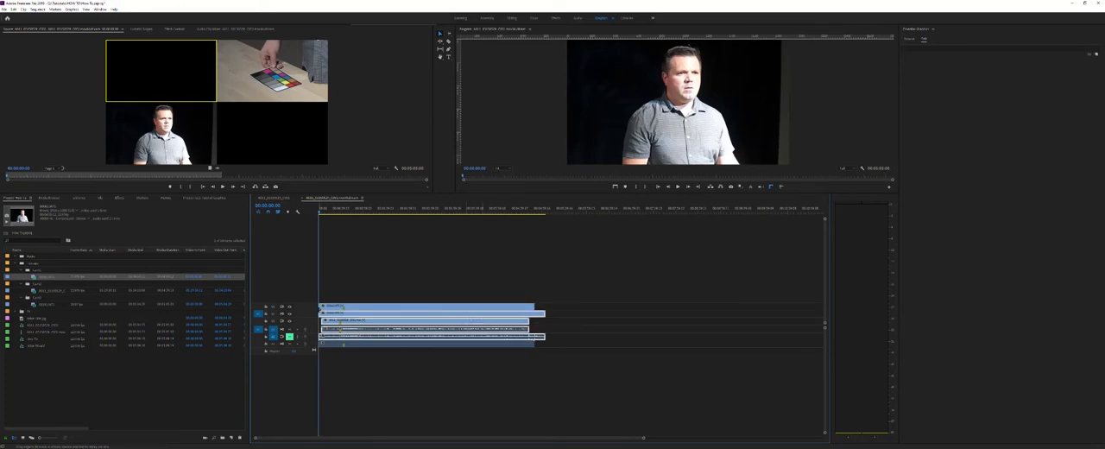
left_click_drag(348, 319, 354, 327)
left_click(365, 314)
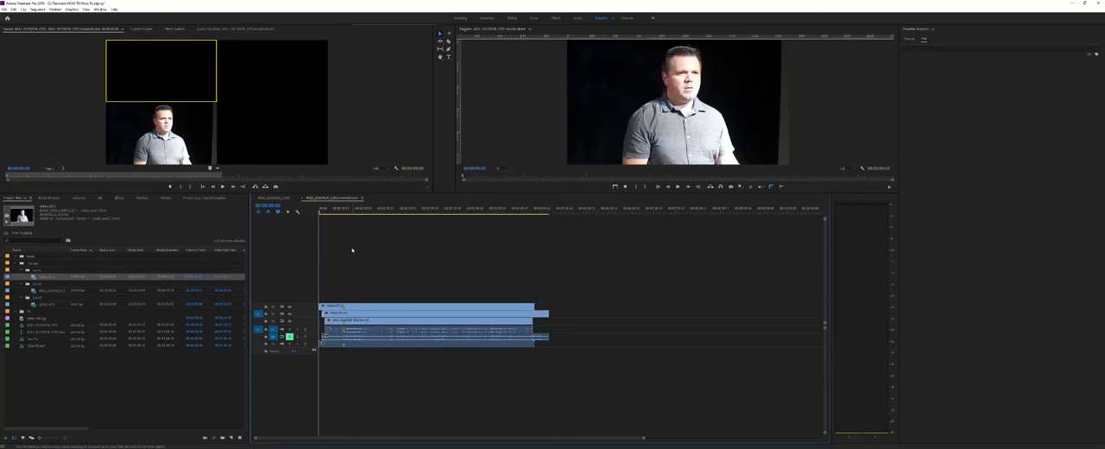
Go to about 34 seconds and hide then show the top video track to compare the overlapping camera angles.
left_click_drag(348, 211, 343, 211)
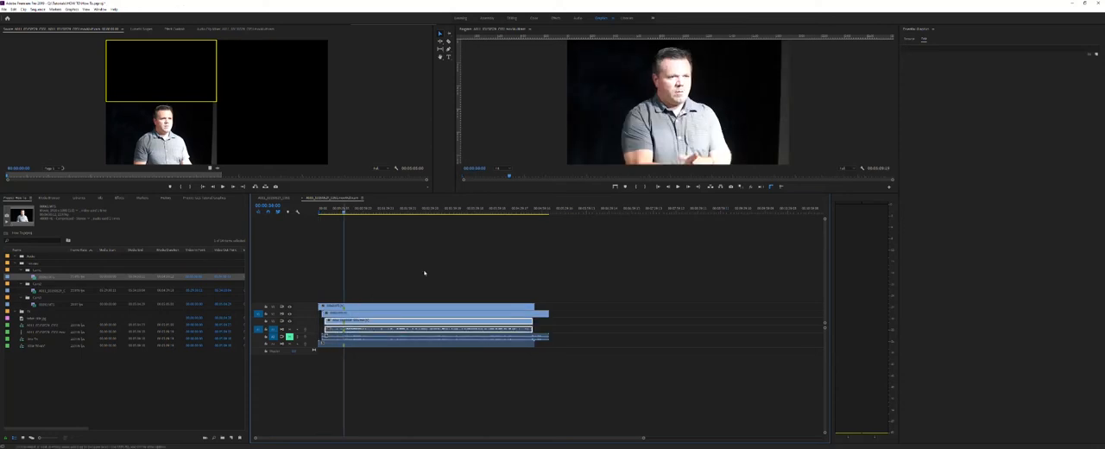
left_click(289, 306)
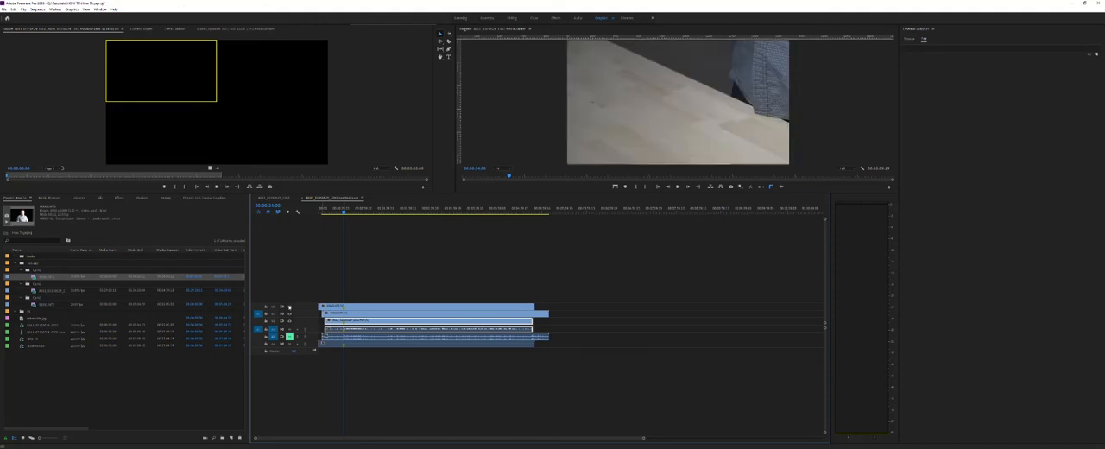
left_click(289, 307)
left_click(371, 226)
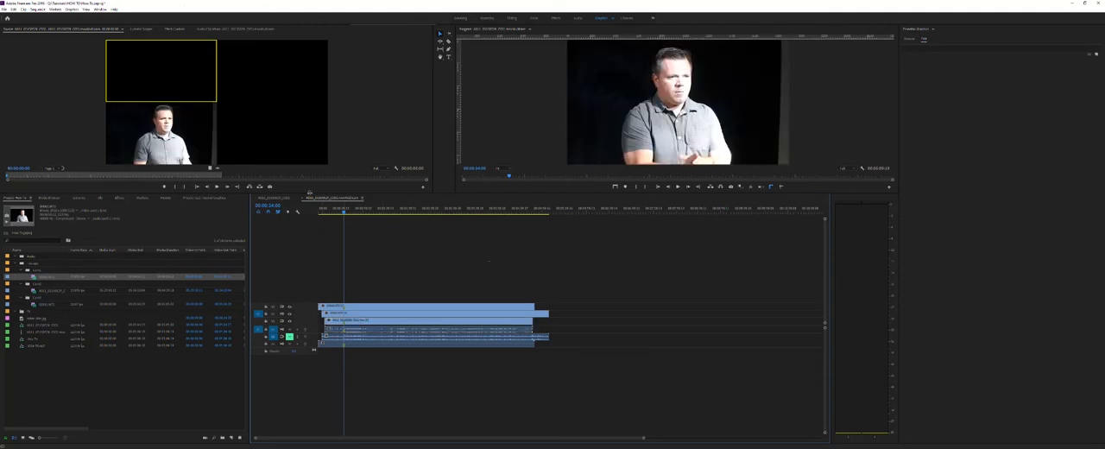
Close both open sequences and create a new sequence from the corrected multi-camera source sequence.
left_click(303, 200)
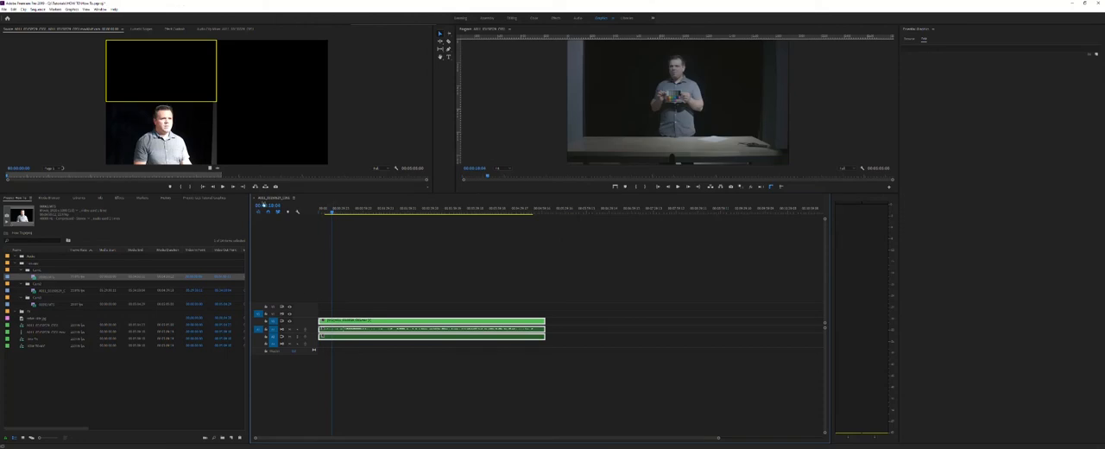
left_click(254, 199)
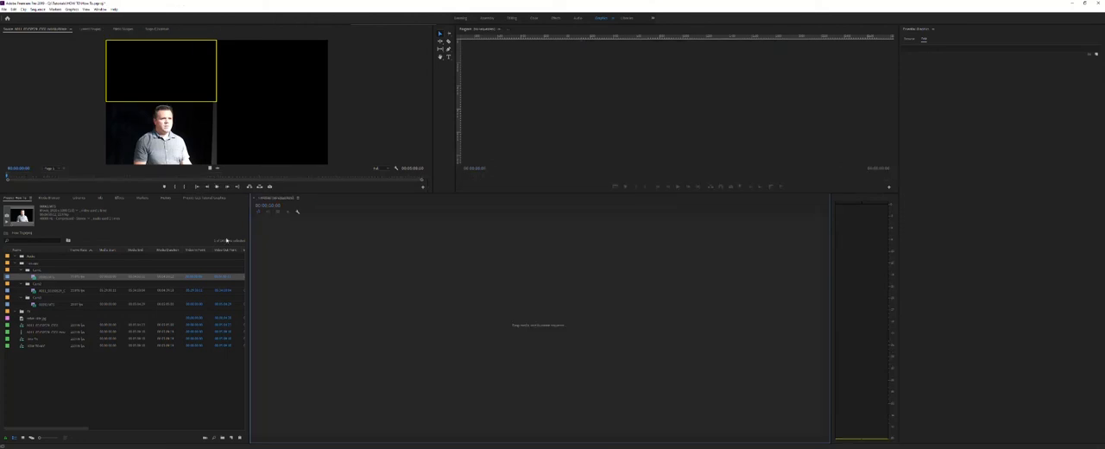
left_click(100, 361)
left_click(21, 331)
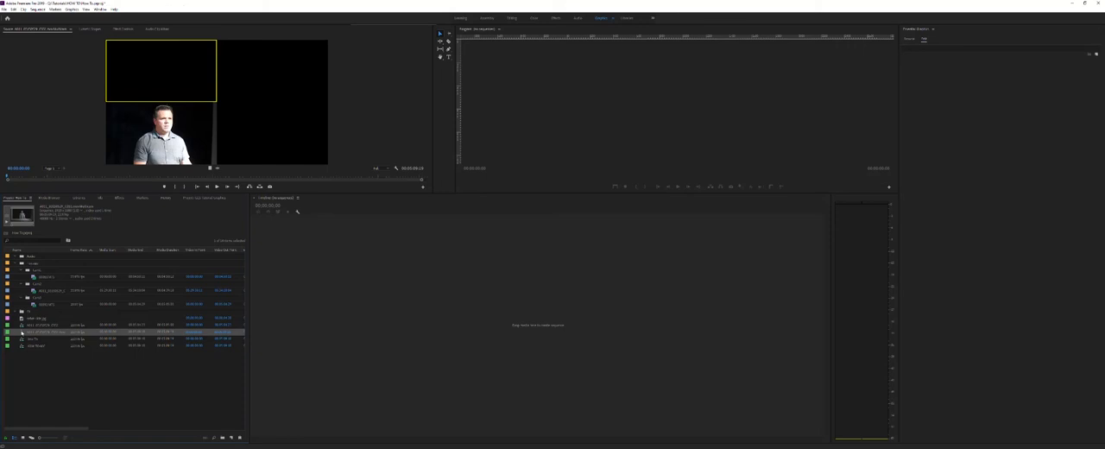
left_click_drag(22, 332, 250, 335)
left_click_drag(327, 330, 325, 331)
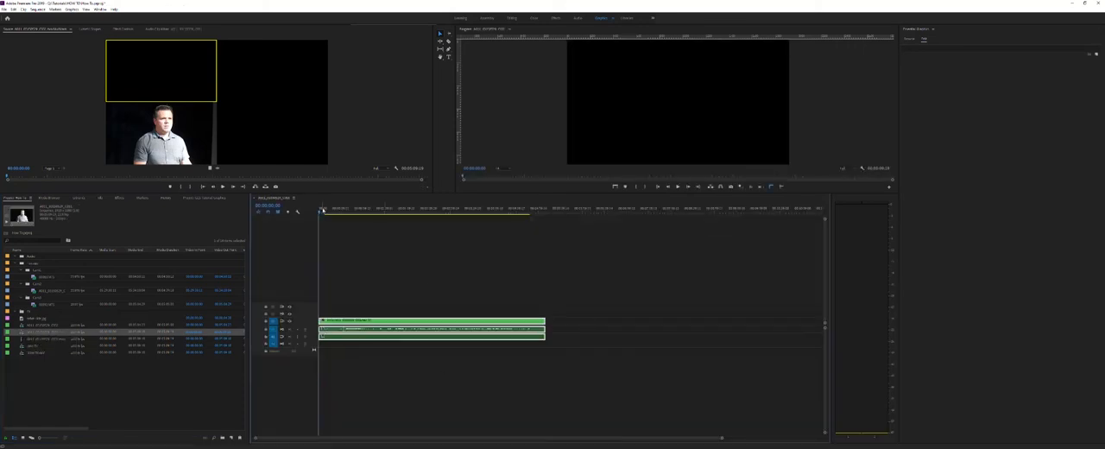
Turn on the multi-camera view in the program monitor and check the camera angles at about 10 seconds and 1:14.
left_click(331, 211)
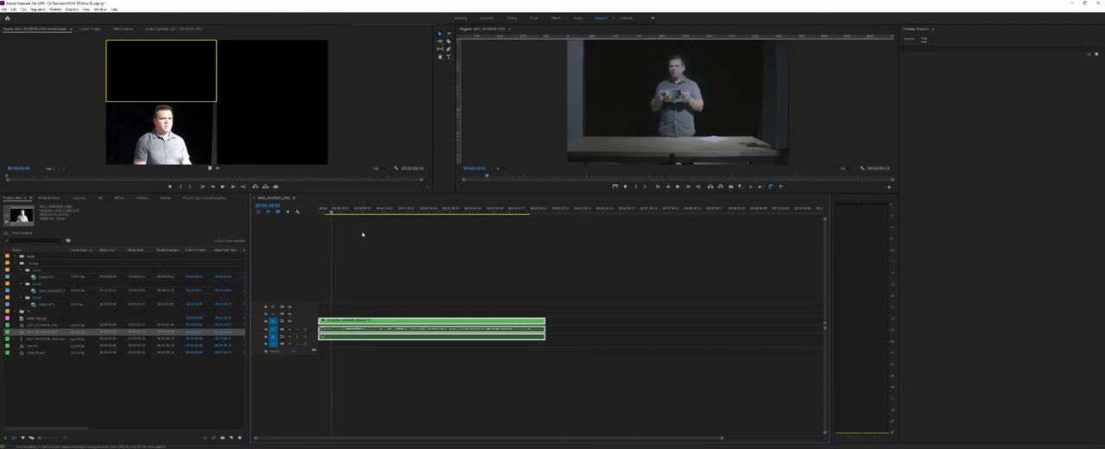
left_click(762, 187)
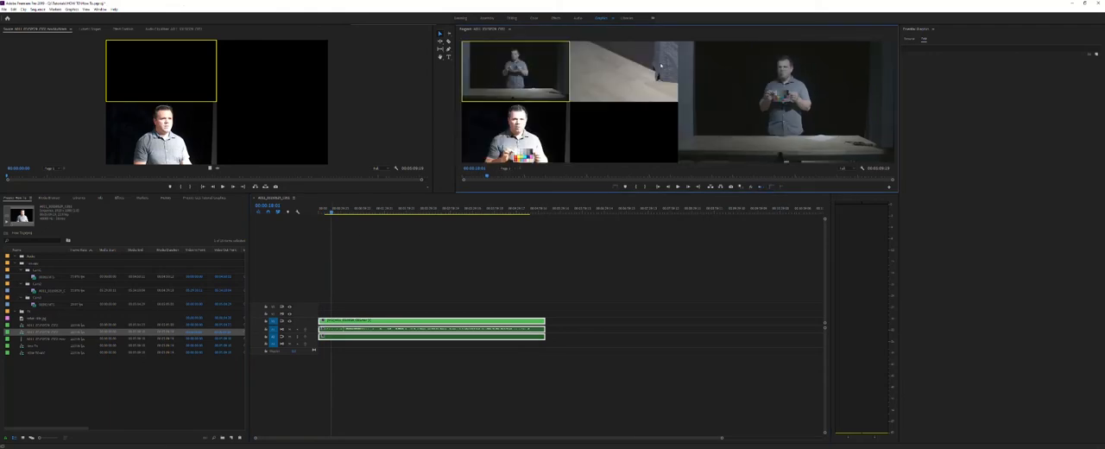
left_click(373, 209)
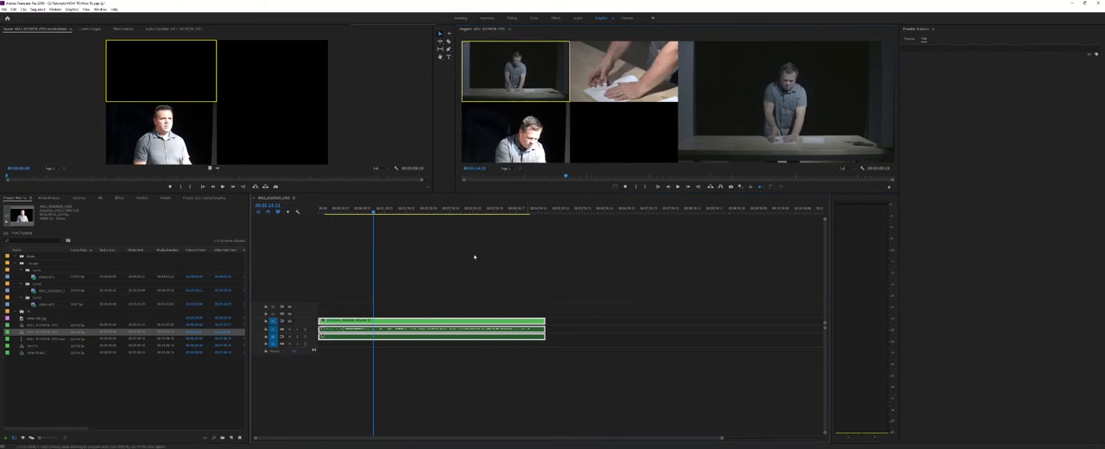
Review the multi-camera source sequence creation settings for the three camera clips, and leave them without creating a sequence.
left_click(70, 381)
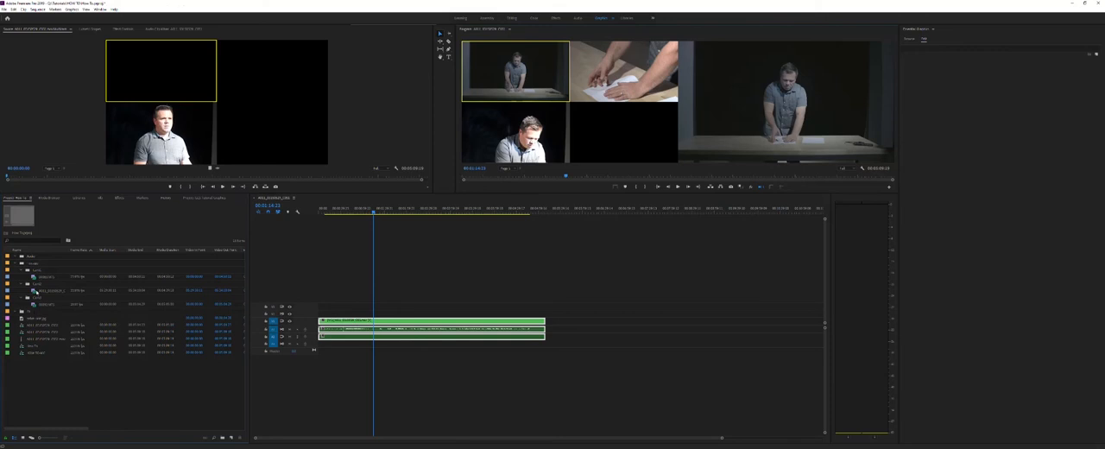
left_click(52, 277)
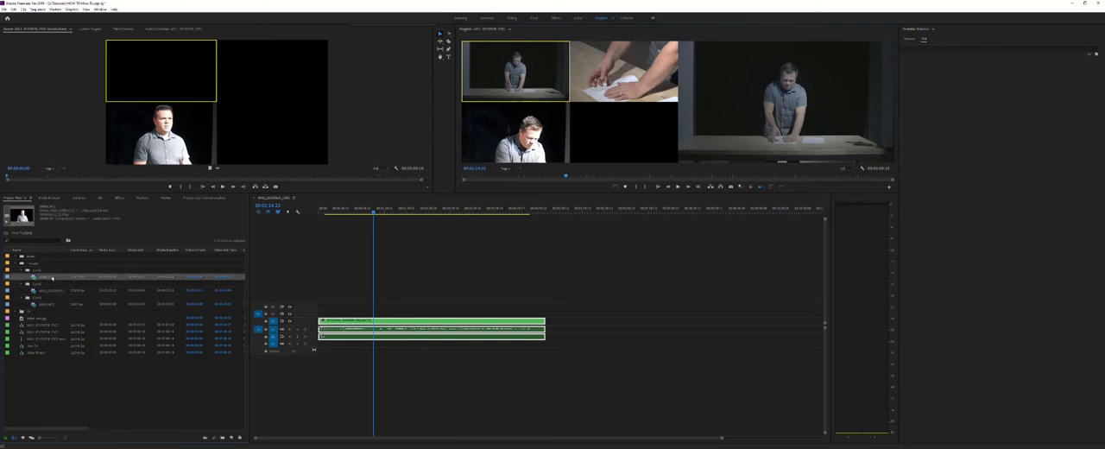
left_click(50, 290, "ctrl")
left_click(49, 304, "ctrl")
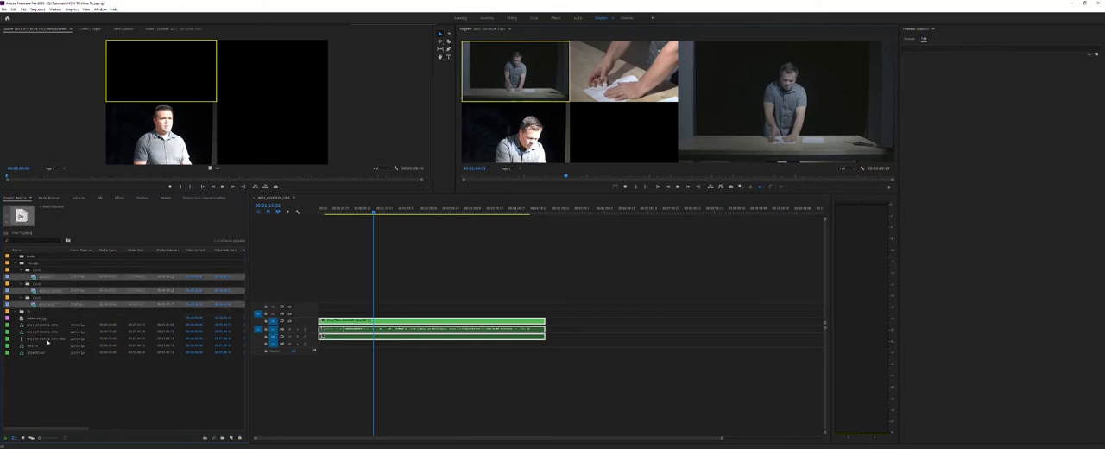
right_click(41, 272)
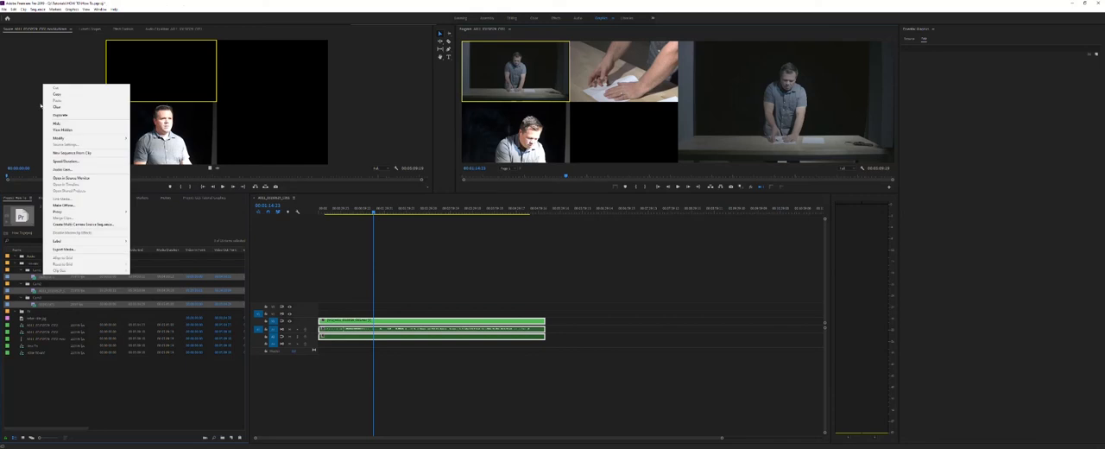
left_click(78, 224)
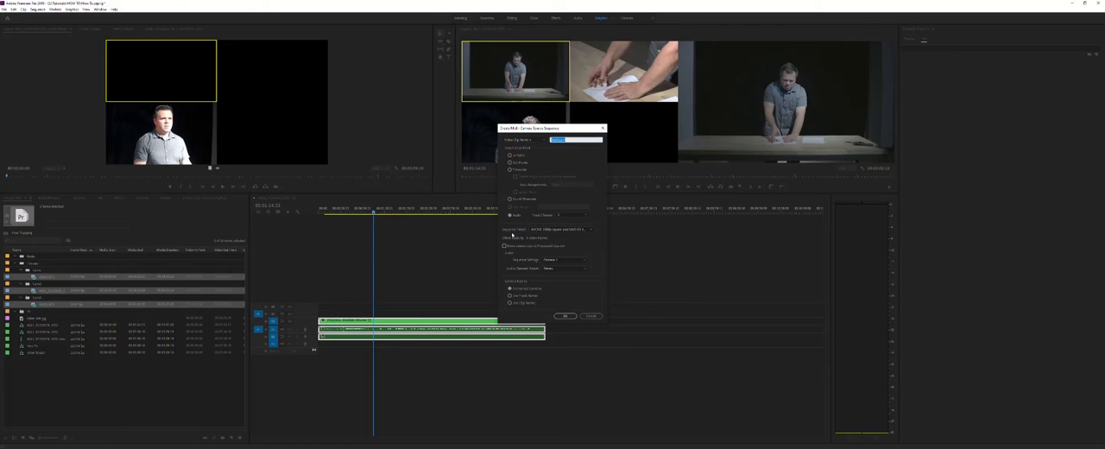
left_click(592, 317)
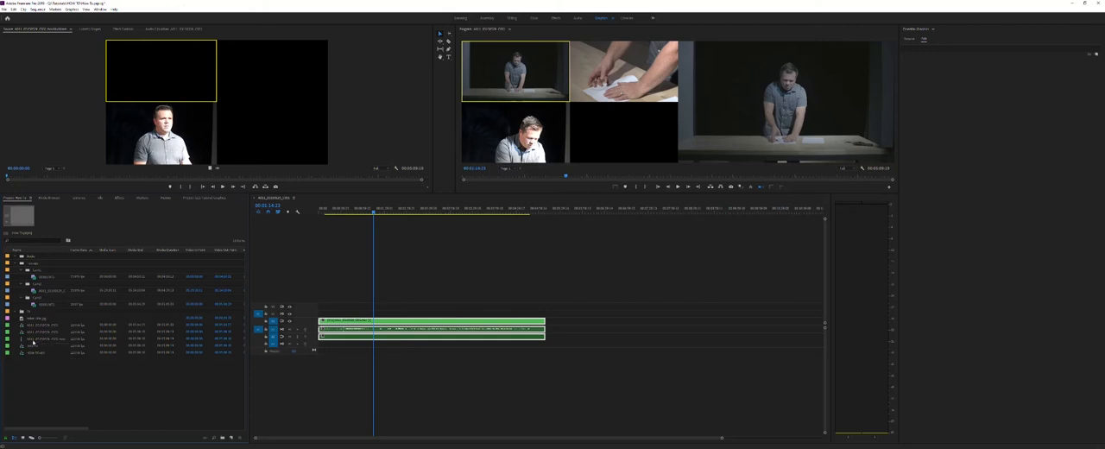
Open the multi-camera source sequence itself in the timeline to show its individual camera tracks.
left_click(29, 340)
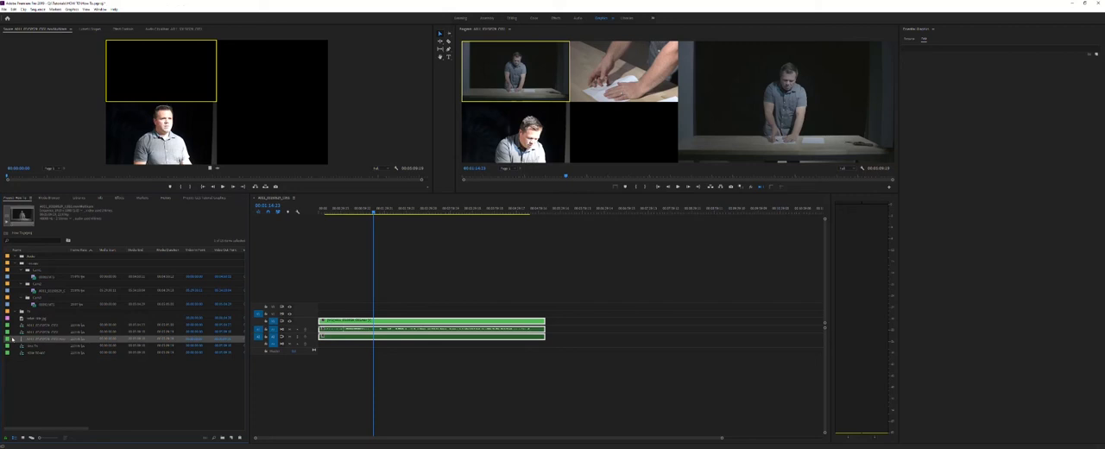
right_click(30, 342)
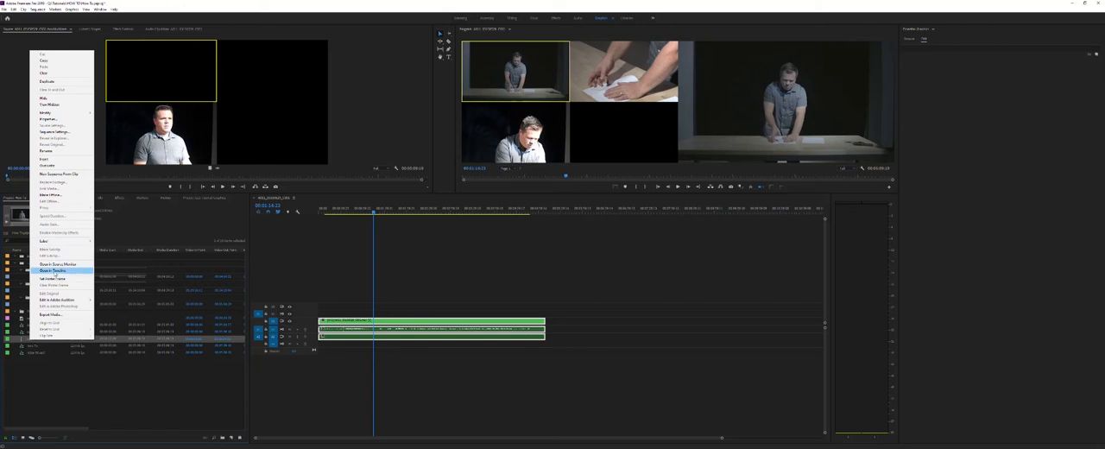
left_click(54, 271)
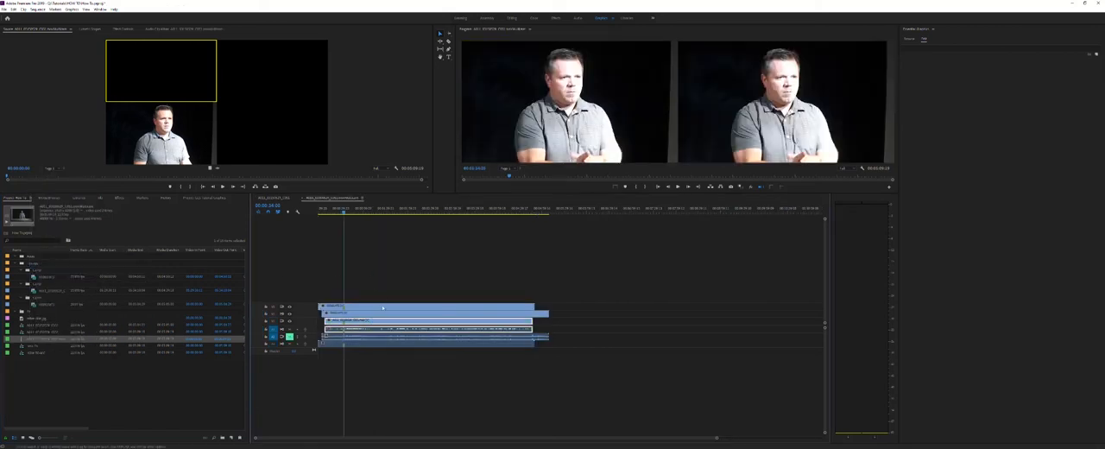
left_click(526, 296)
left_click(210, 386)
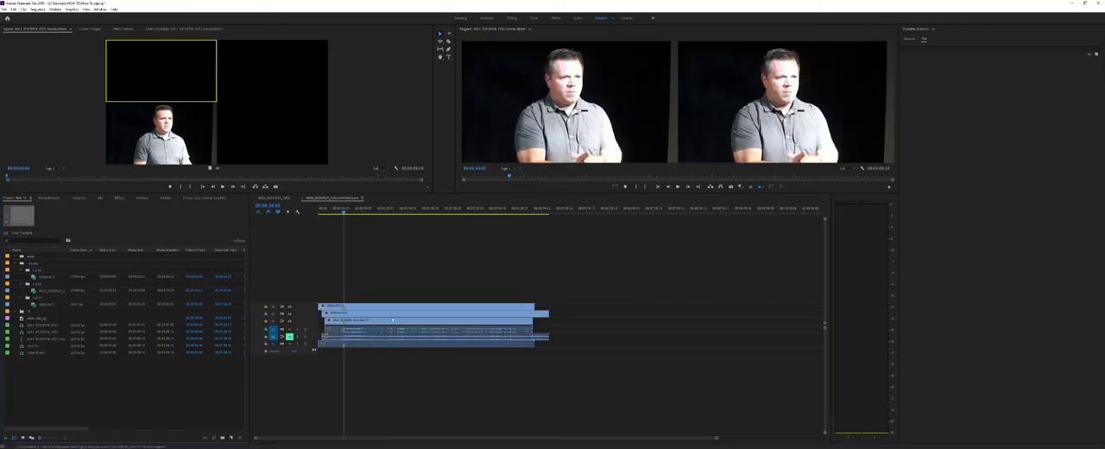
left_click(411, 306)
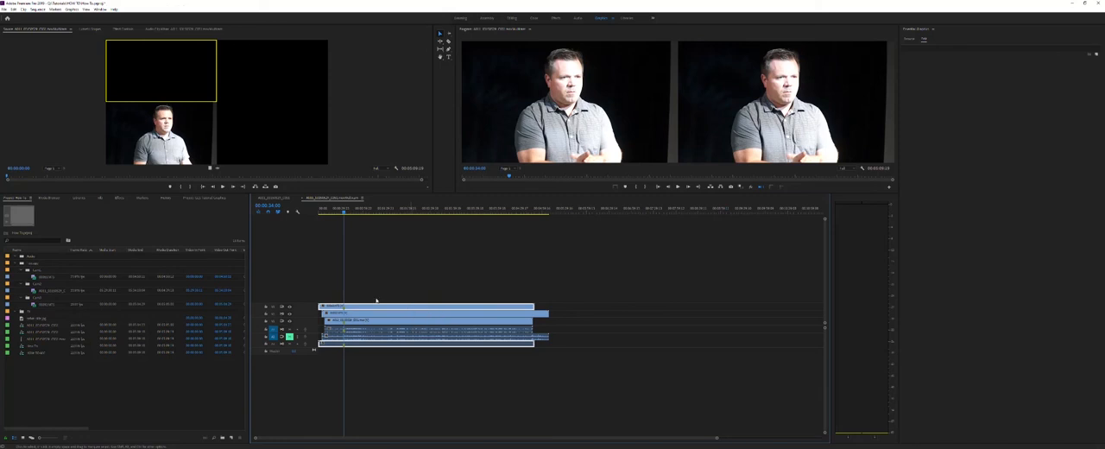
left_click(410, 272)
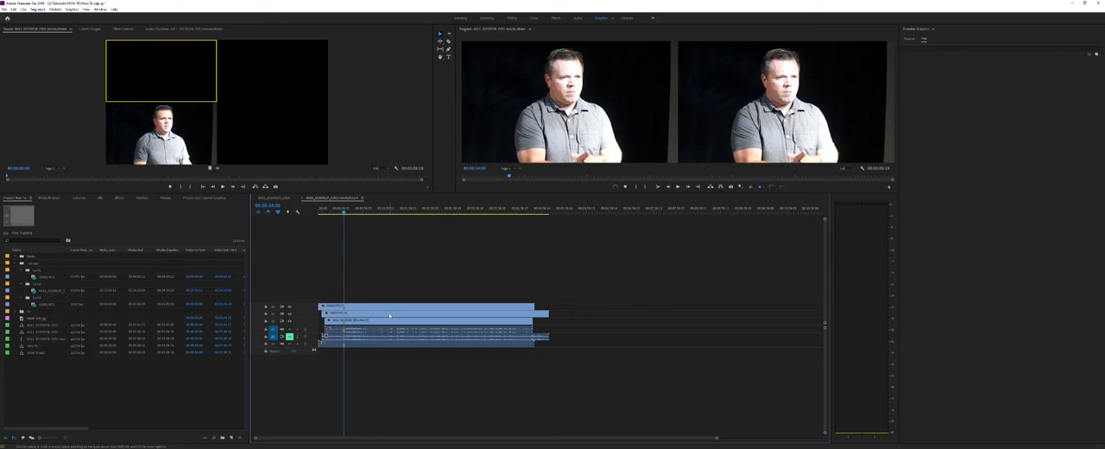
left_click(40, 340)
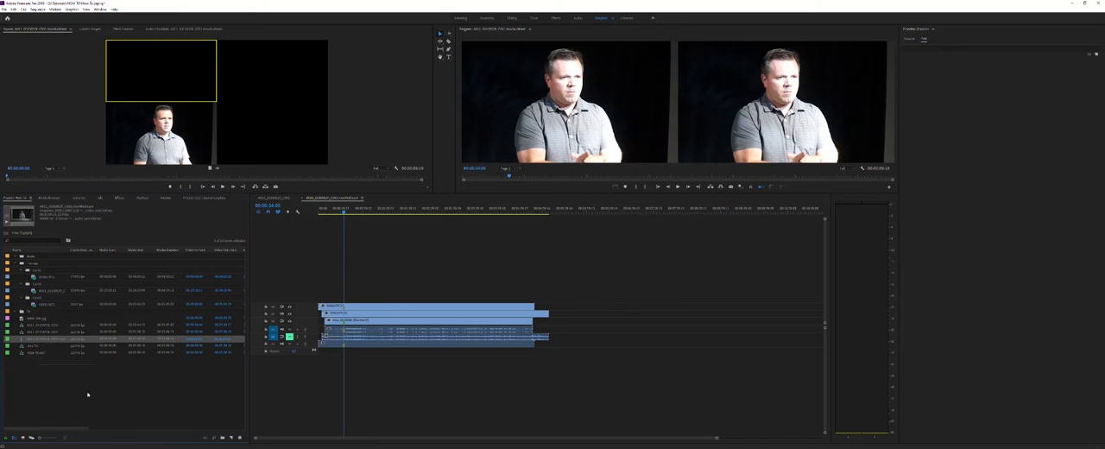
left_click(33, 367)
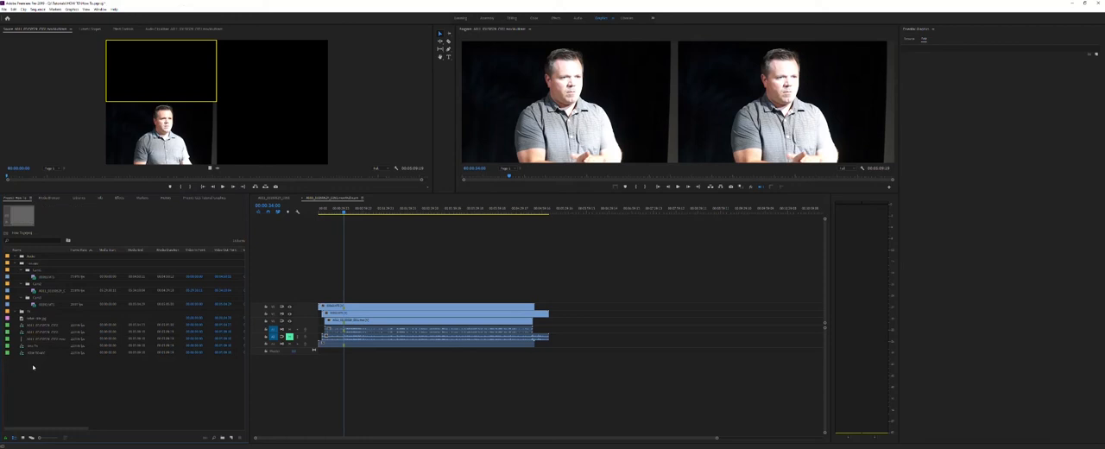